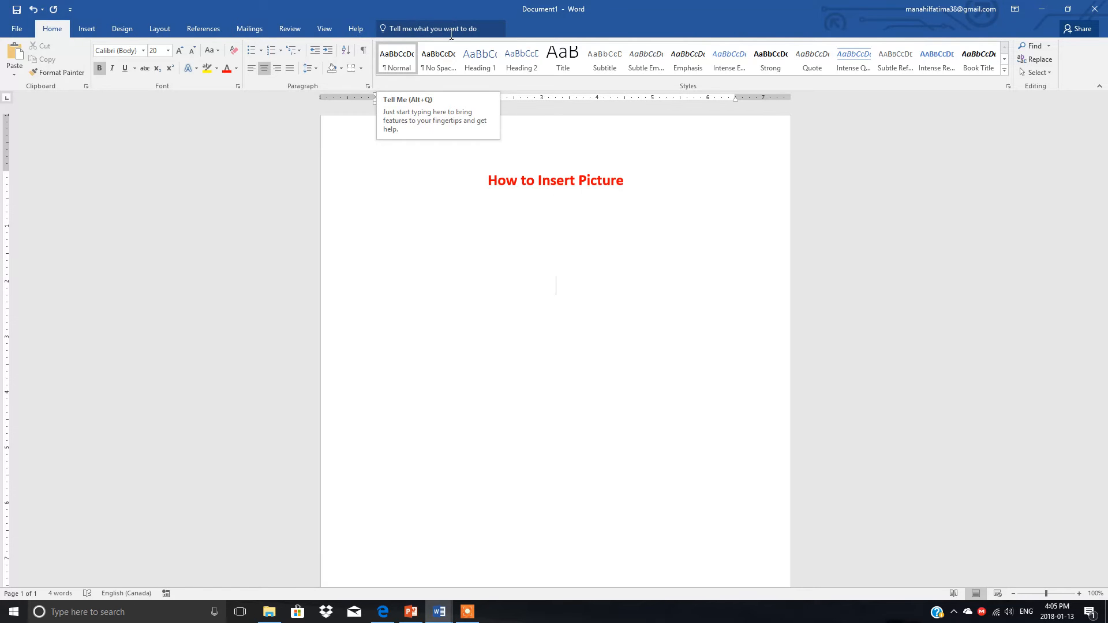
Insert the Regina picture from the Documents folder below the heading, and deselect it
{"action": "left_click", "coordinate": [87, 28]}
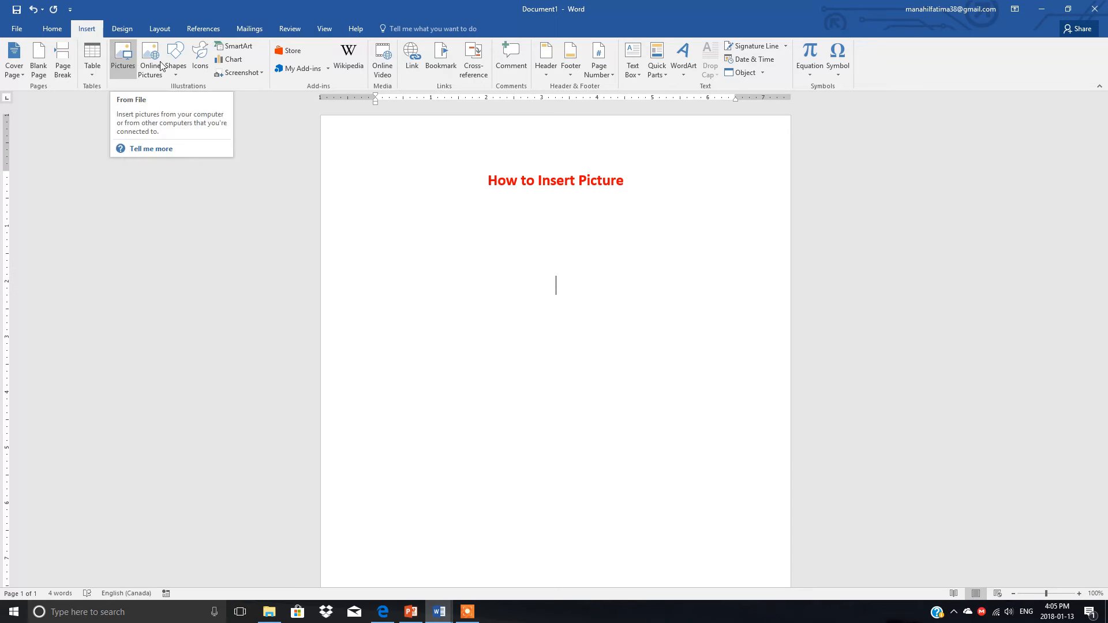
{"action": "left_click", "coordinate": [121, 53]}
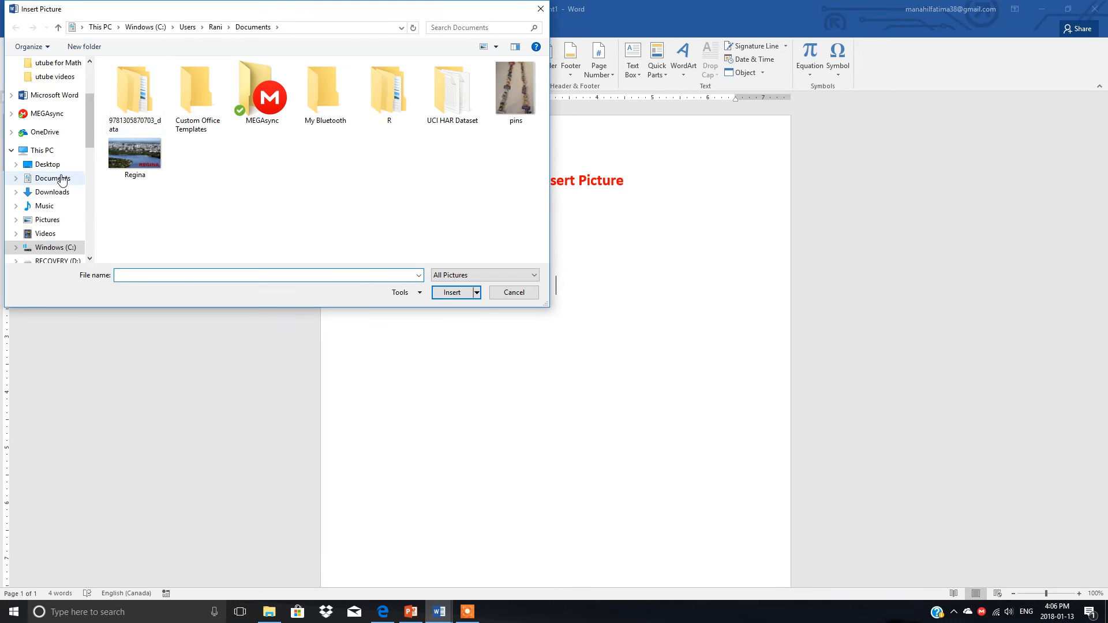
{"action": "left_click", "coordinate": [57, 179]}
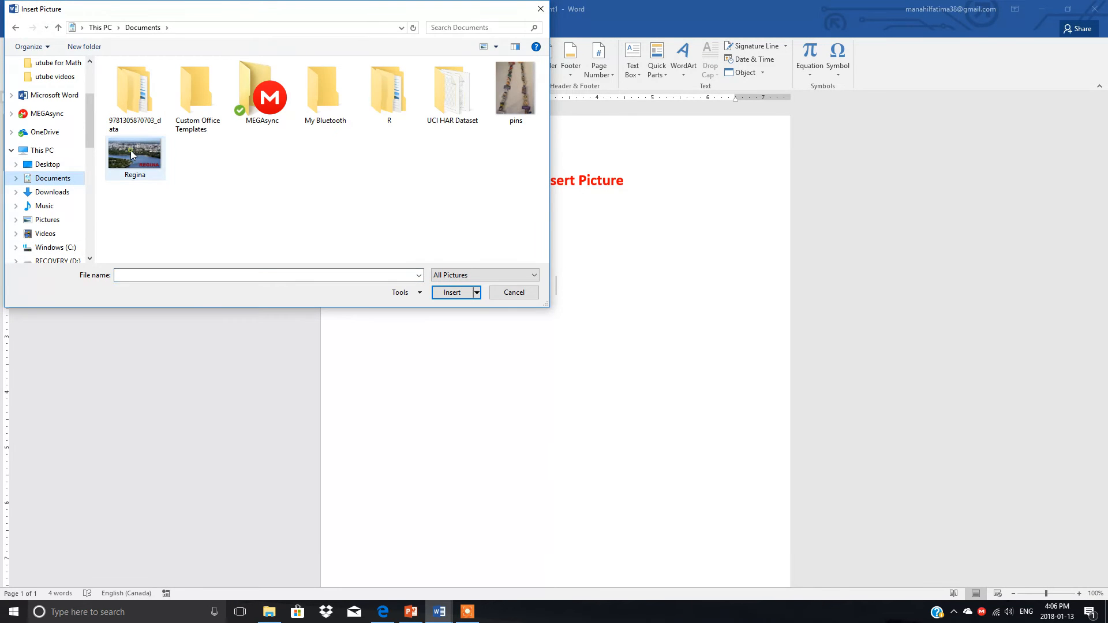
{"action": "double_click", "coordinate": [130, 150]}
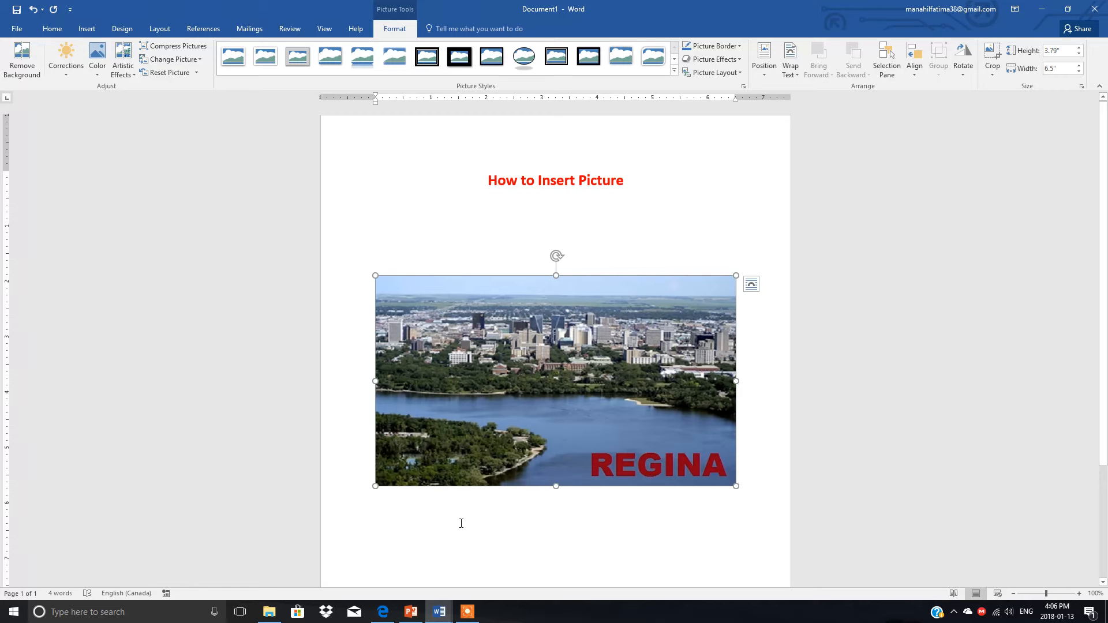
{"action": "left_click", "coordinate": [671, 170]}
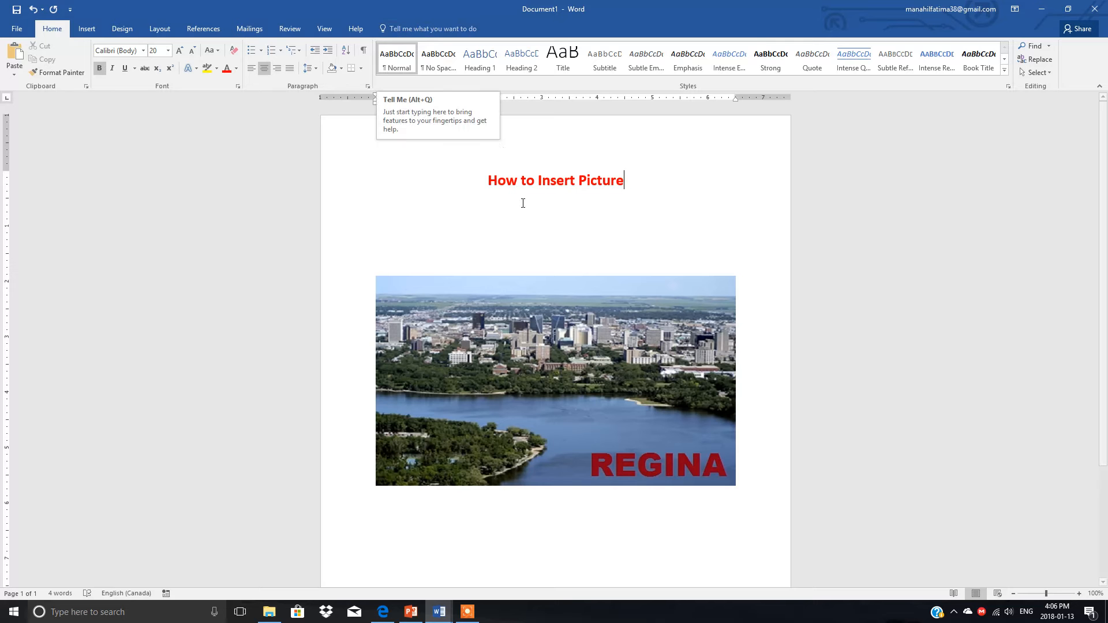
Resize the Regina picture freehand to about 3.53" high by 5.62" wide
{"action": "left_click", "coordinate": [532, 374]}
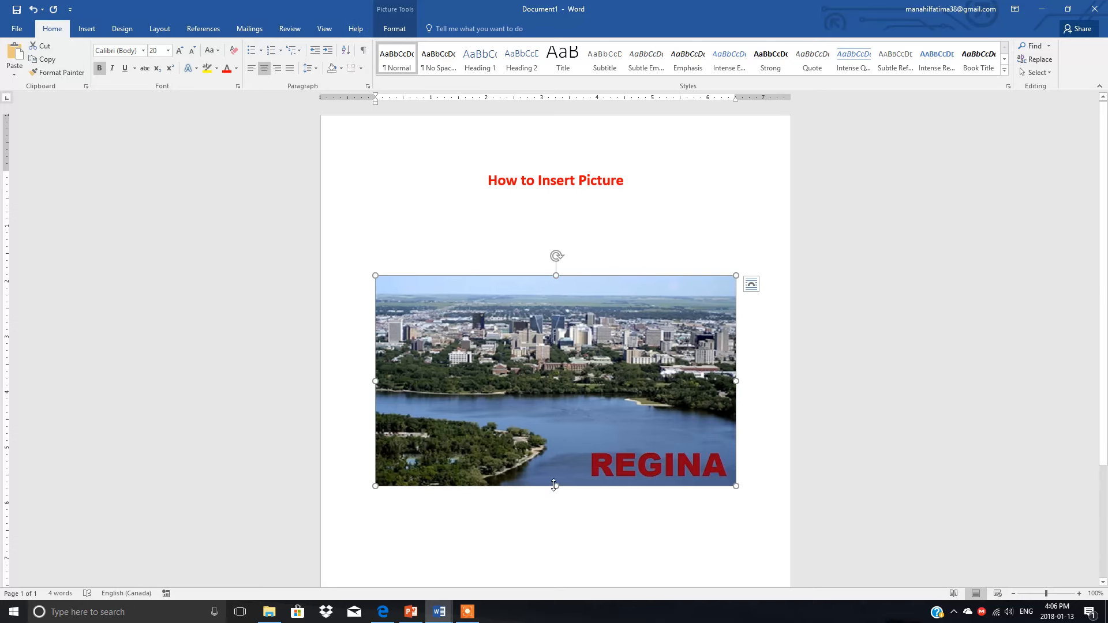
{"action": "left_click_drag", "start_coordinate": [557, 485], "coordinate": [557, 463]}
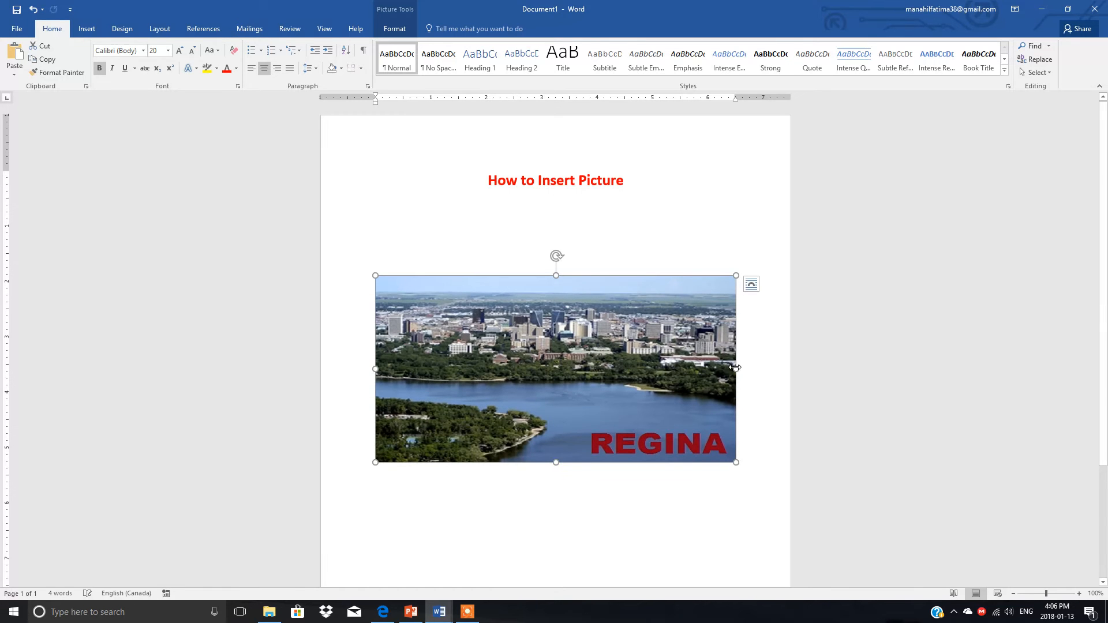
{"action": "left_click_drag", "start_coordinate": [735, 368], "coordinate": [667, 367]}
{"action": "mouse_move", "coordinate": [409, 276]}
{"action": "left_mouse_down"}
{"action": "mouse_move", "coordinate": [442, 300]}
{"action": "mouse_move", "coordinate": [418, 292]}
{"action": "left_mouse_up"}
{"action": "left_click_drag", "start_coordinate": [416, 357], "coordinate": [381, 353]}
{"action": "left_click_drag", "start_coordinate": [556, 440], "coordinate": [556, 472]}
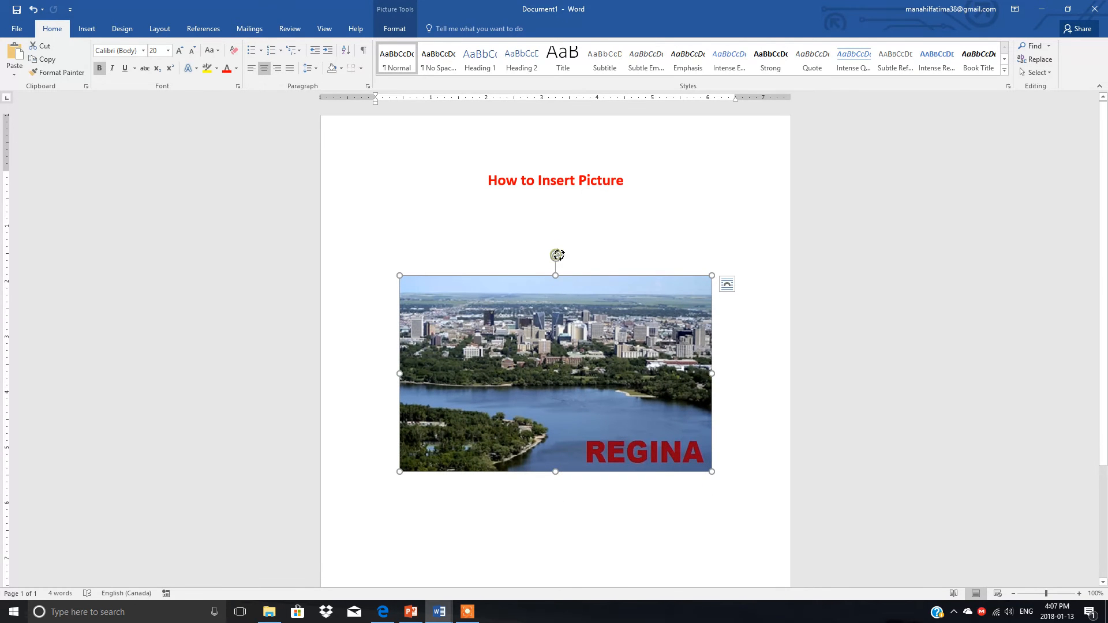
Rotate the picture counter-clockwise, zoom the page out to 82%, and turn the picture back upright
{"action": "left_click_drag", "start_coordinate": [555, 256], "coordinate": [598, 262]}
{"action": "left_click_drag", "start_coordinate": [359, 316], "coordinate": [264, 288]}
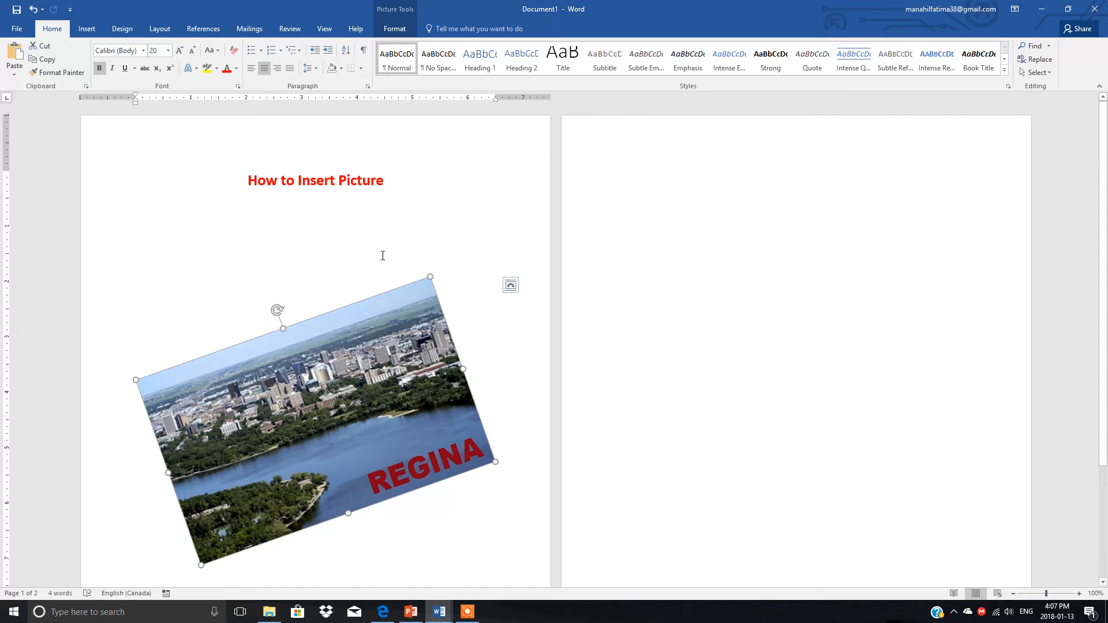
{"action": "left_click_drag", "start_coordinate": [1045, 594], "coordinate": [1040, 593]}
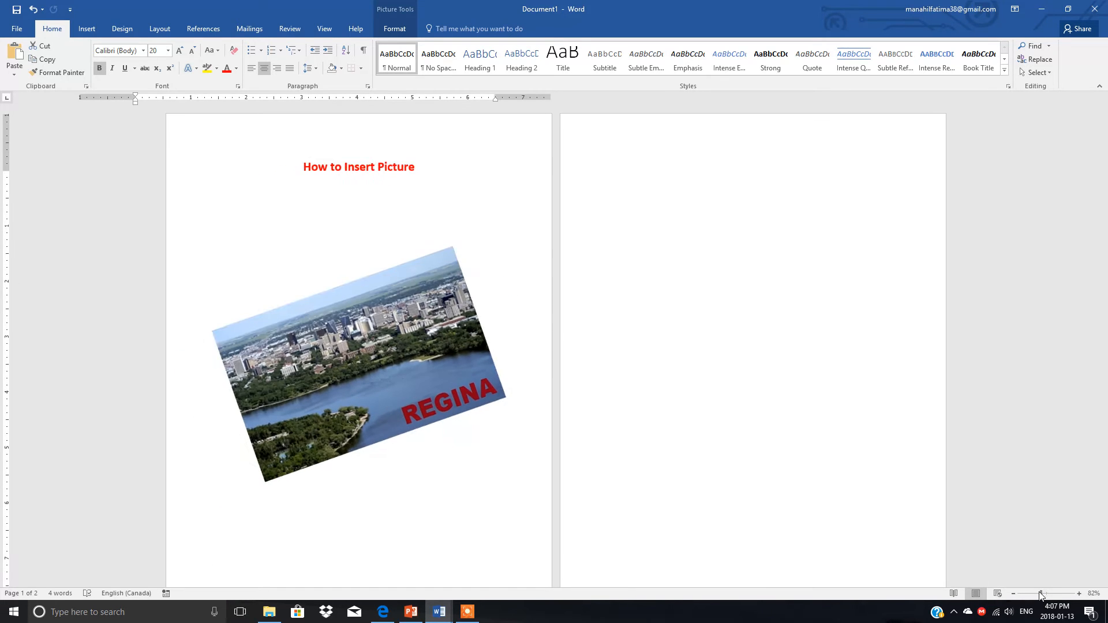
{"action": "left_click", "coordinate": [455, 189]}
{"action": "left_click", "coordinate": [331, 335]}
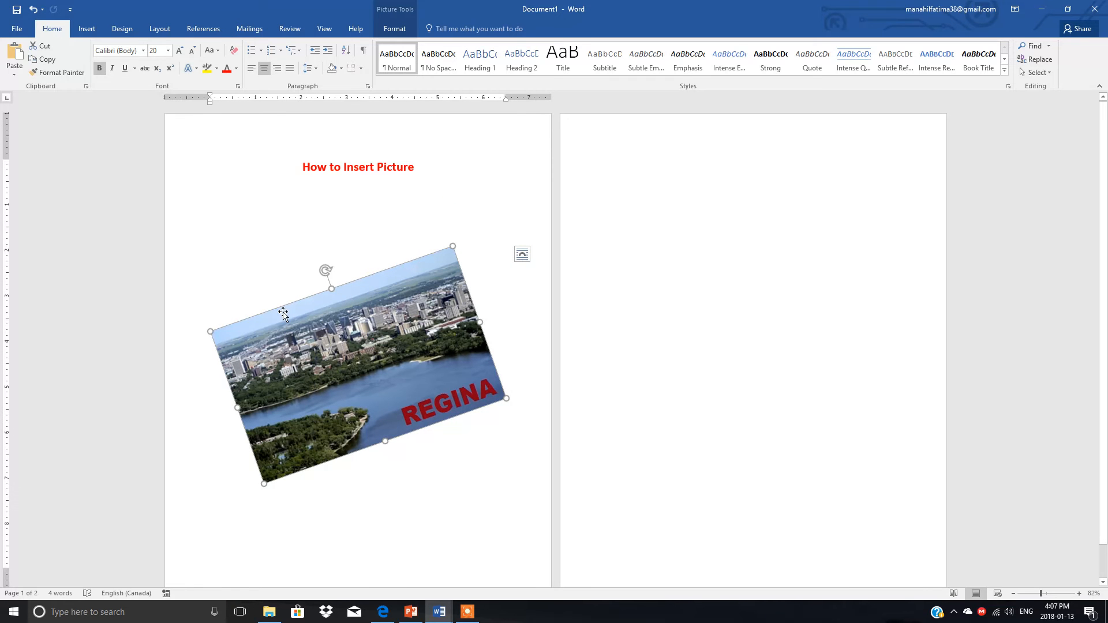
{"action": "left_click_drag", "start_coordinate": [327, 268], "coordinate": [361, 273]}
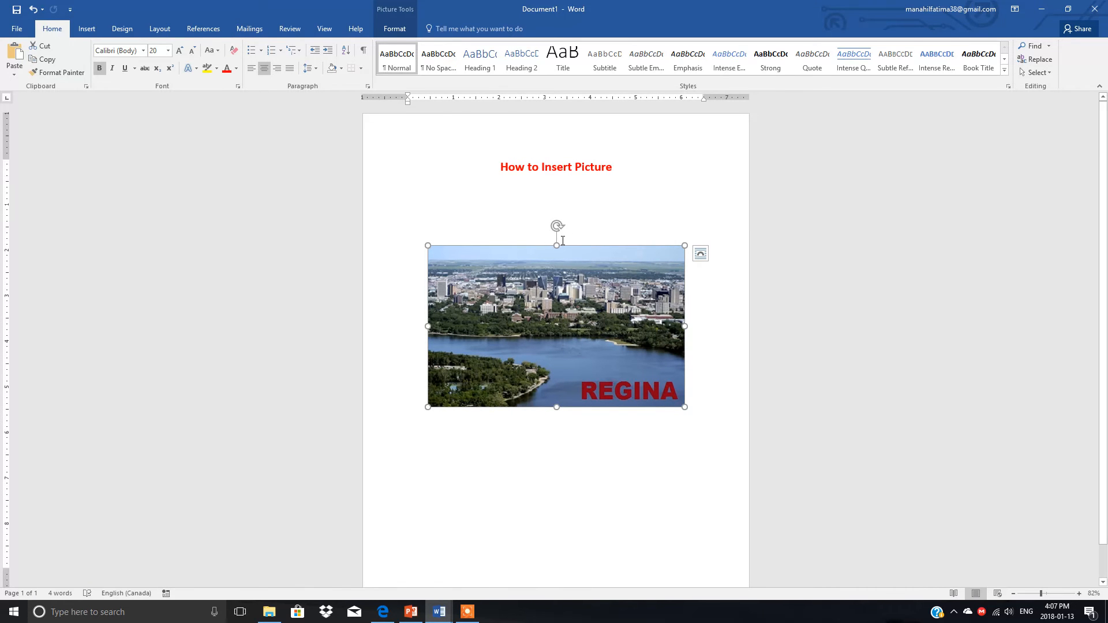
Try several picture styles on the Regina picture, including a metal frame, a white perspective frame and a flat white frame
{"action": "left_click", "coordinate": [393, 30]}
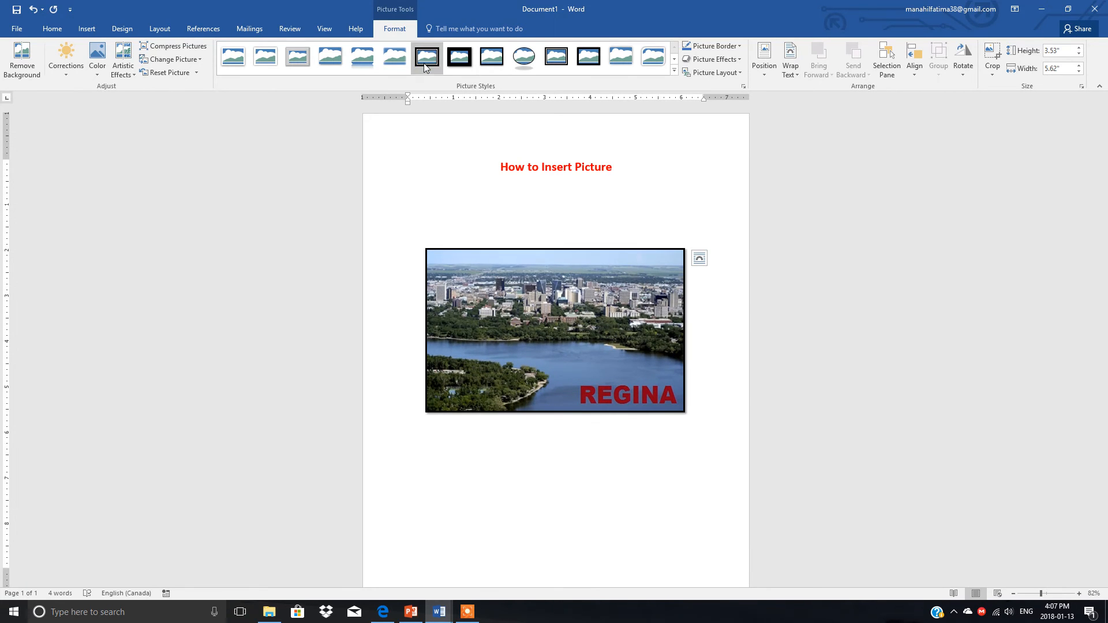
{"action": "left_click", "coordinate": [459, 57]}
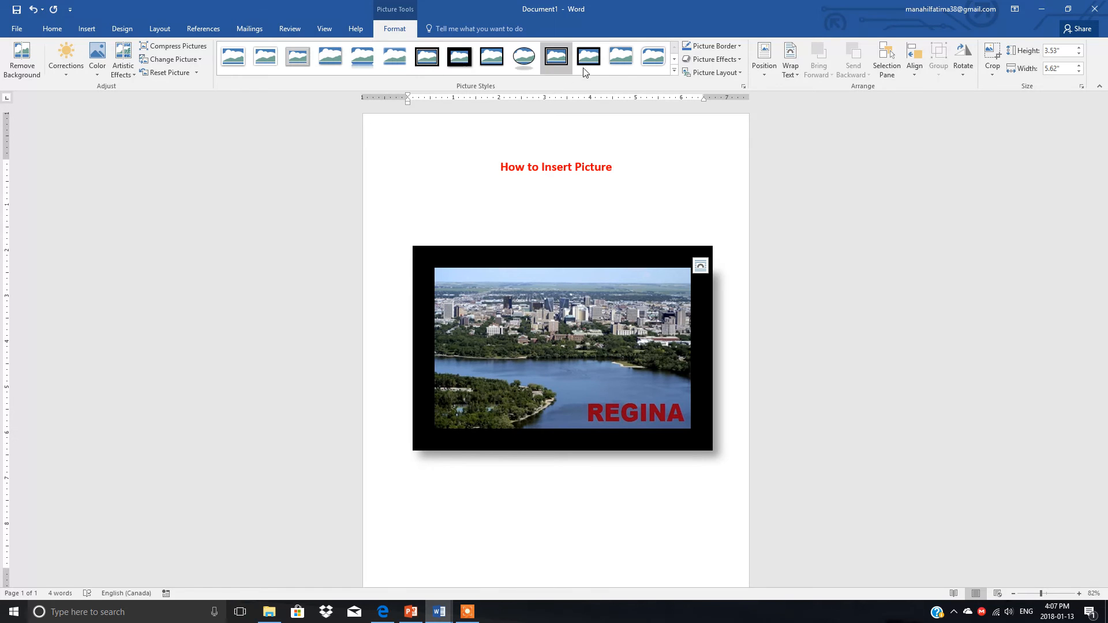
{"action": "left_click", "coordinate": [306, 56]}
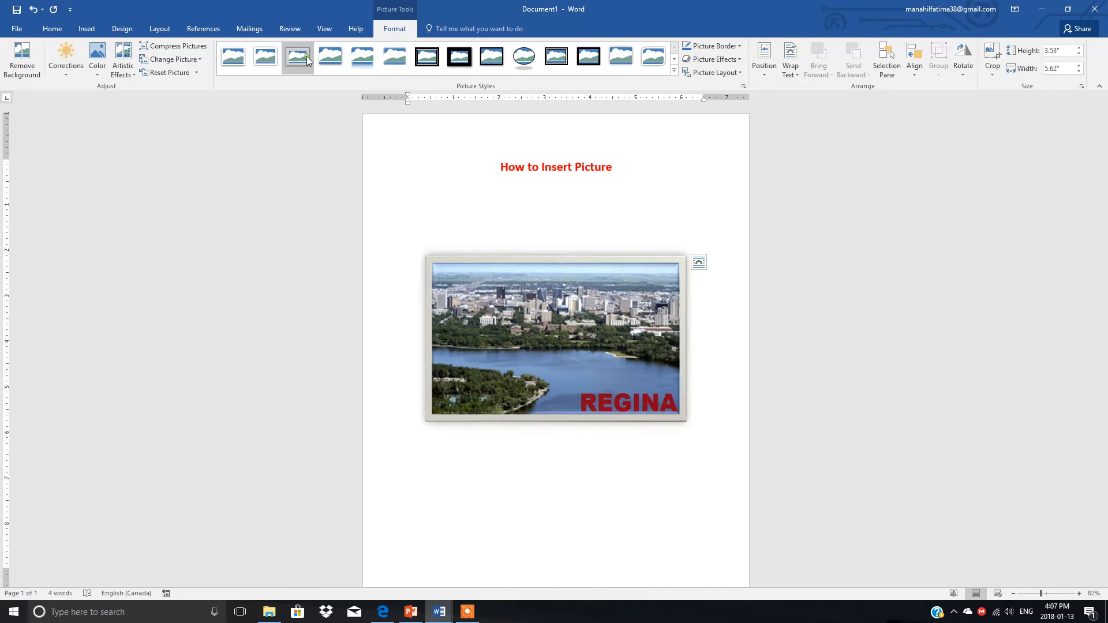
{"action": "left_click", "coordinate": [677, 75]}
{"action": "left_click", "coordinate": [654, 89]}
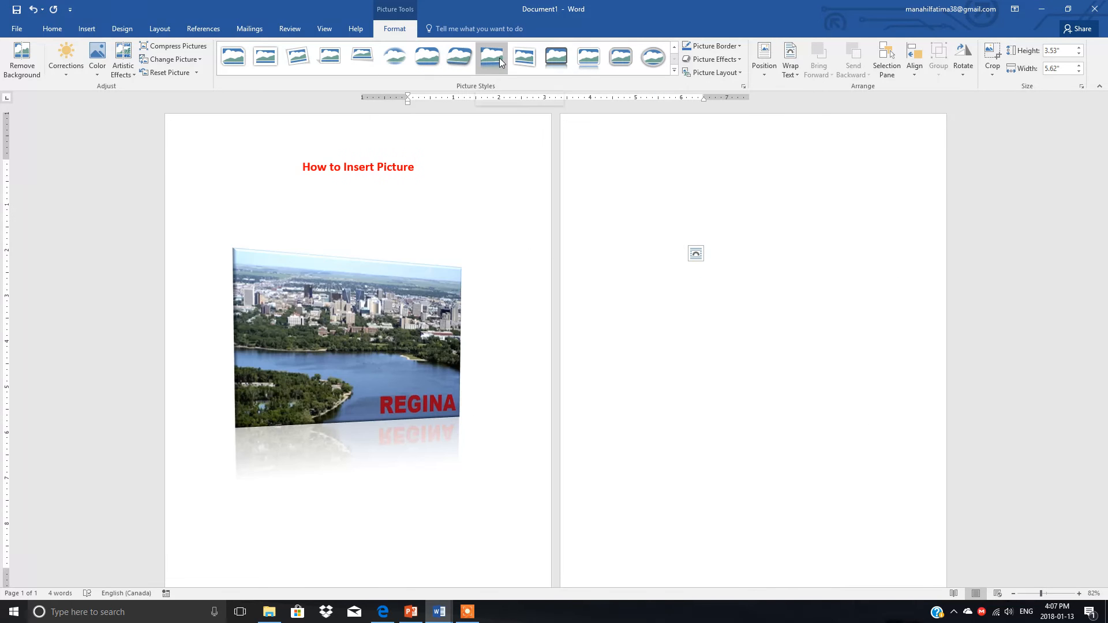
{"action": "left_click", "coordinate": [531, 60]}
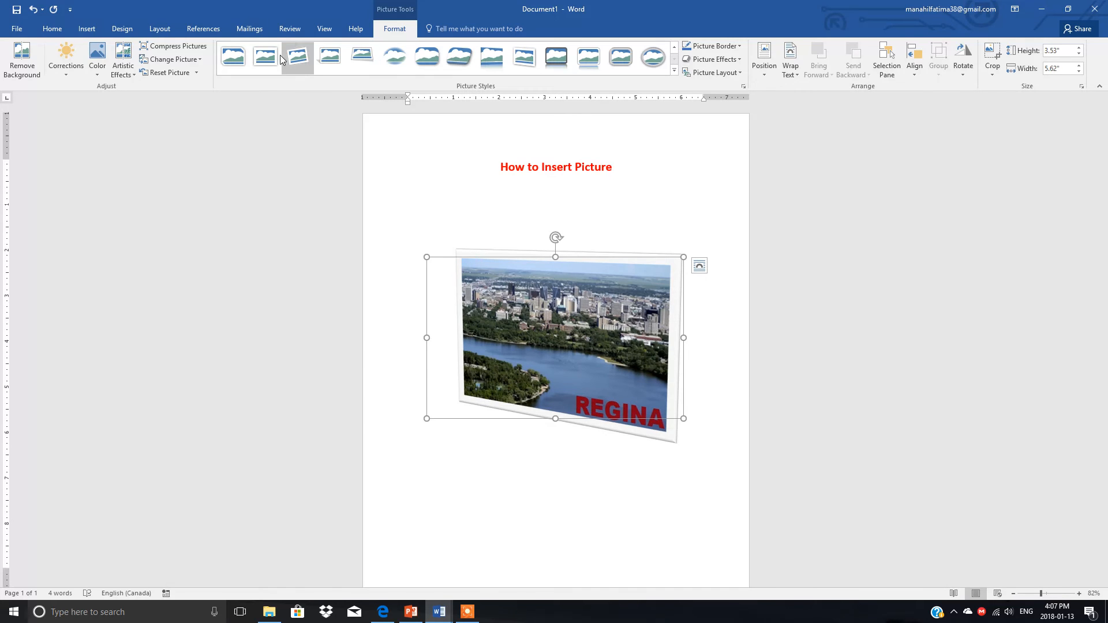
{"action": "left_click", "coordinate": [251, 62]}
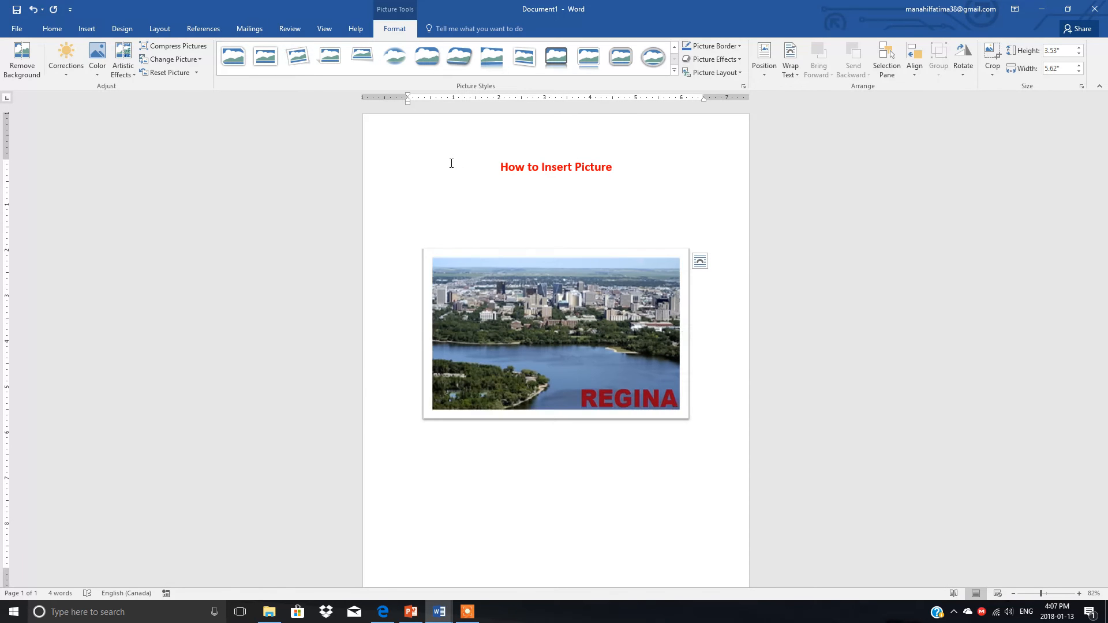
Apply the picture style with a thick black outer frame and a thin inner line to the picture
{"action": "left_click", "coordinate": [673, 71]}
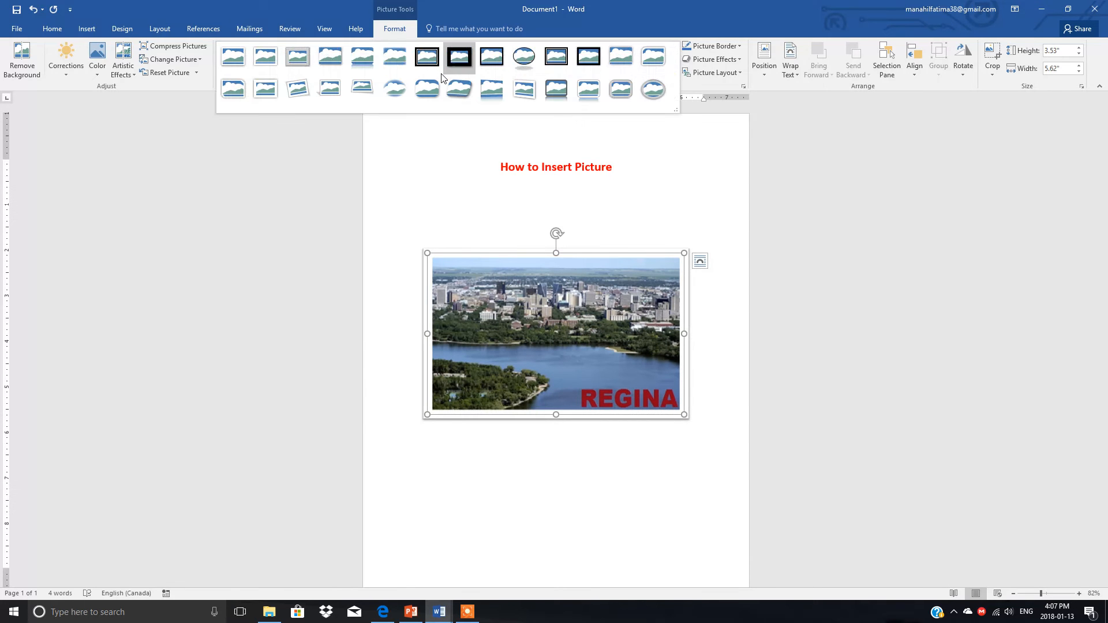
{"action": "left_click", "coordinate": [421, 61]}
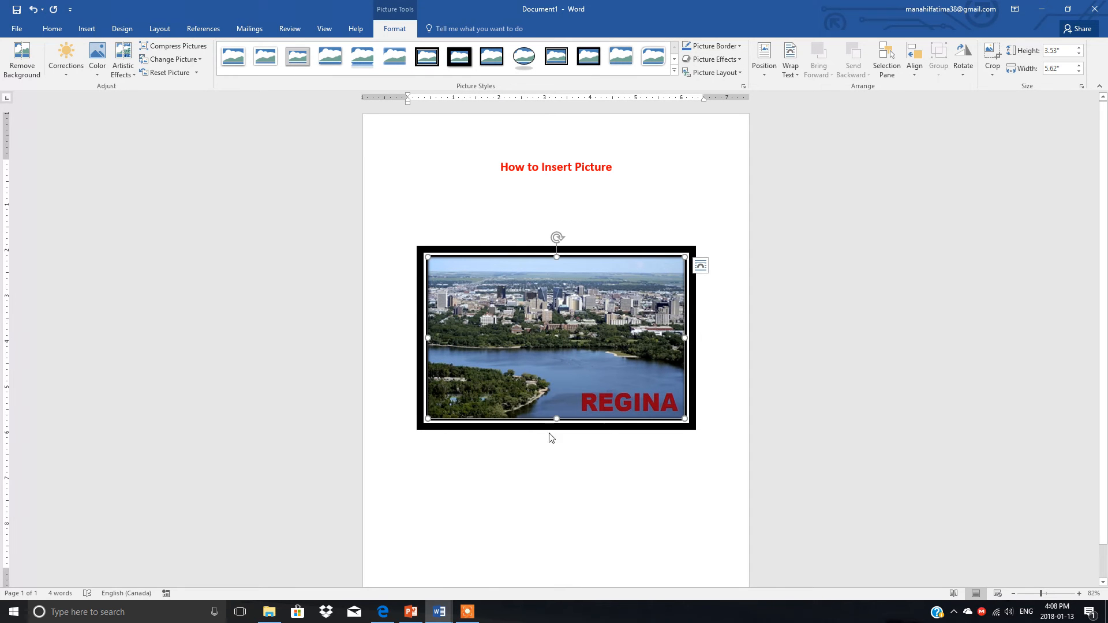
{"action": "left_click", "coordinate": [739, 45]}
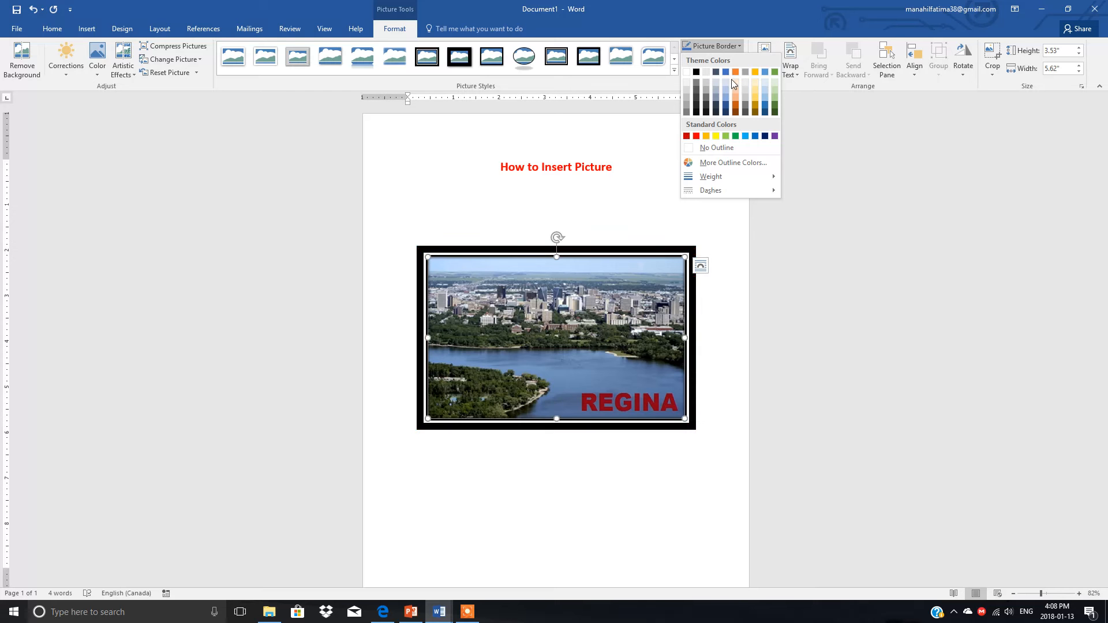
{"action": "left_click", "coordinate": [733, 163]}
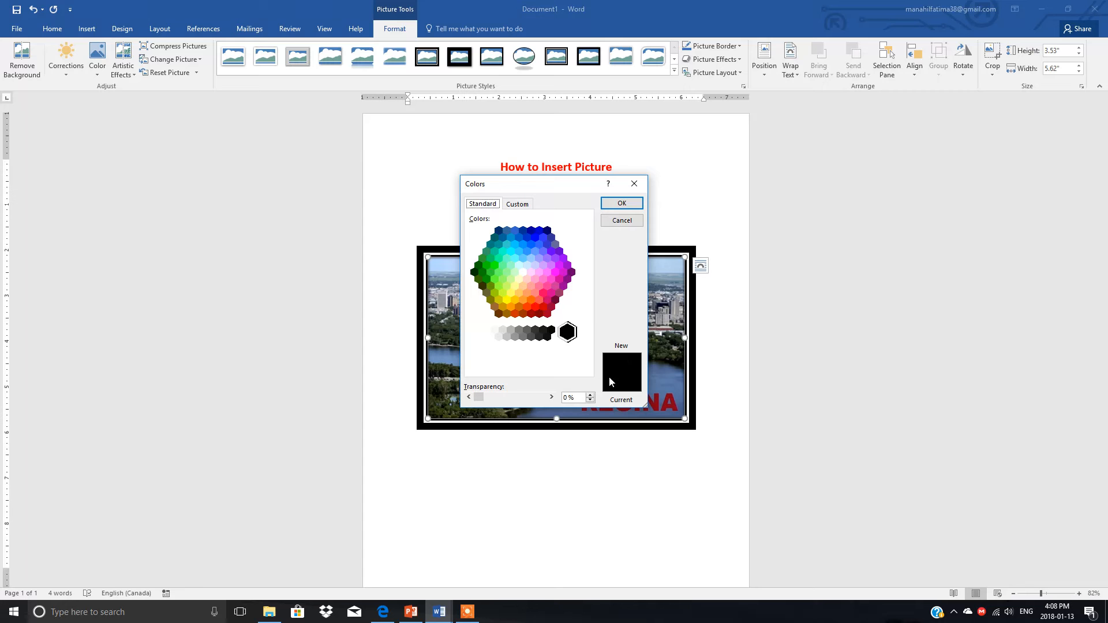
{"action": "left_click", "coordinate": [556, 272]}
{"action": "left_click", "coordinate": [500, 270]}
{"action": "left_click", "coordinate": [527, 237]}
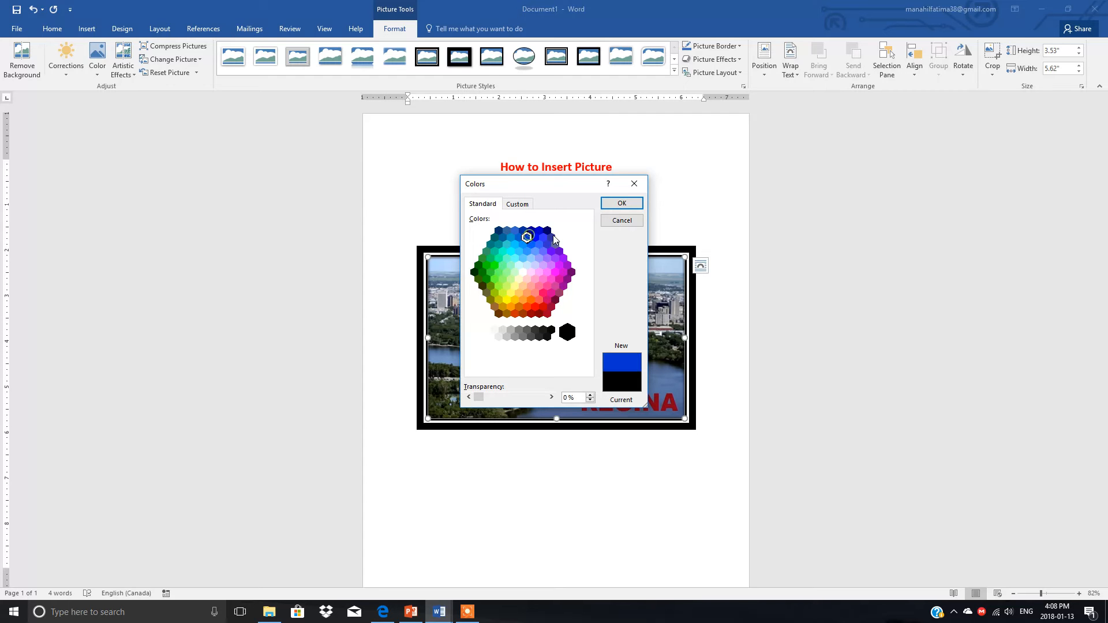
{"action": "left_click", "coordinate": [633, 183]}
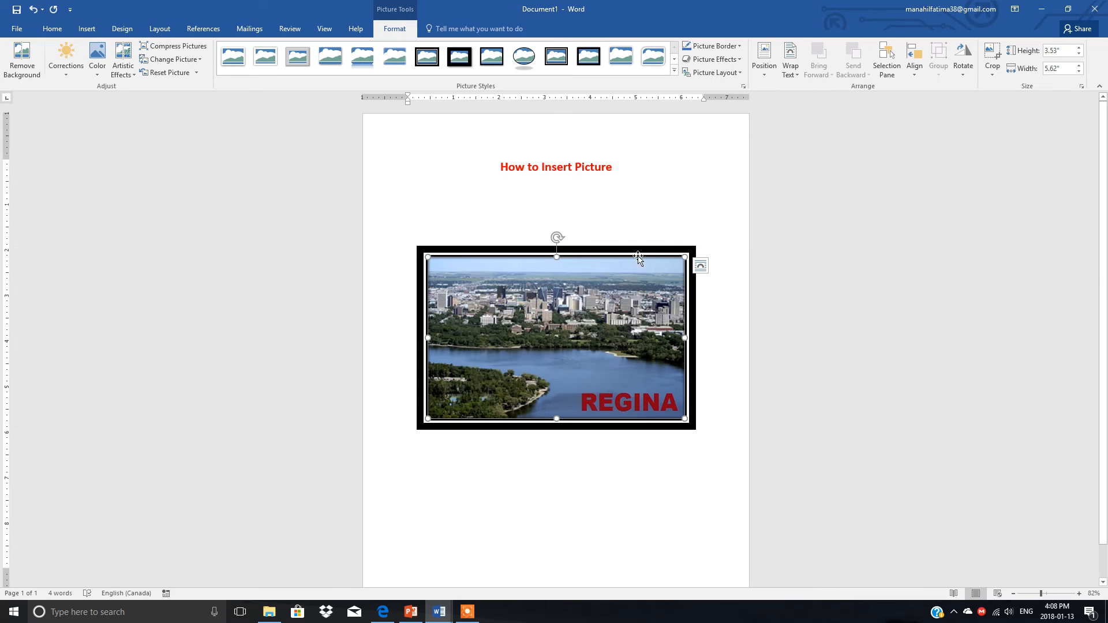
Change the picture border to standard blue and set its weight to 4½ pt
{"action": "left_click", "coordinate": [739, 45]}
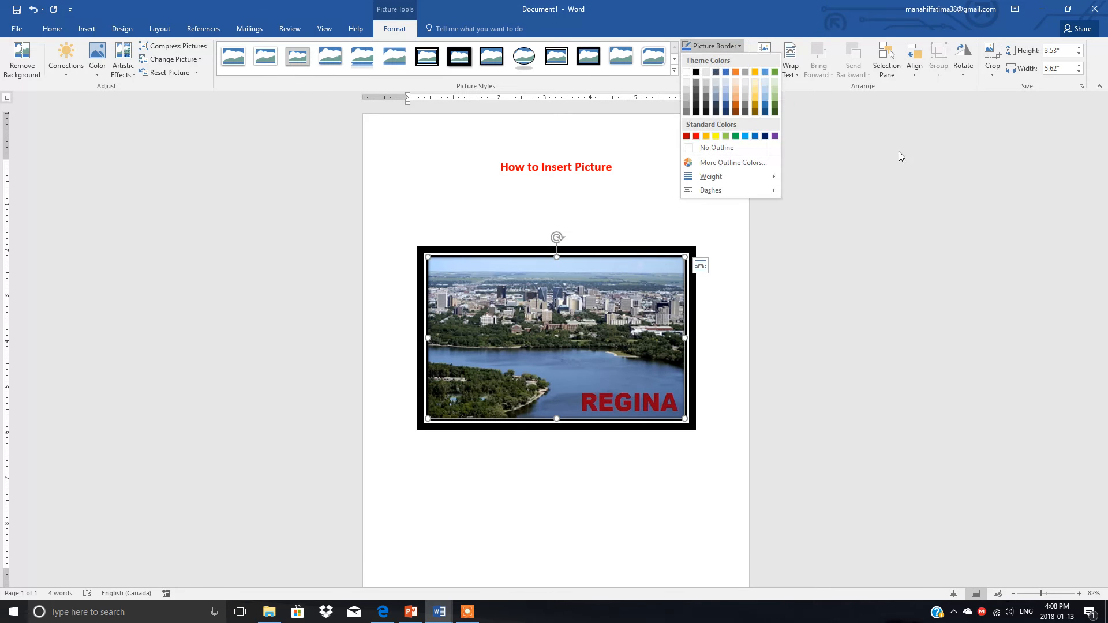
{"action": "left_click", "coordinate": [755, 137]}
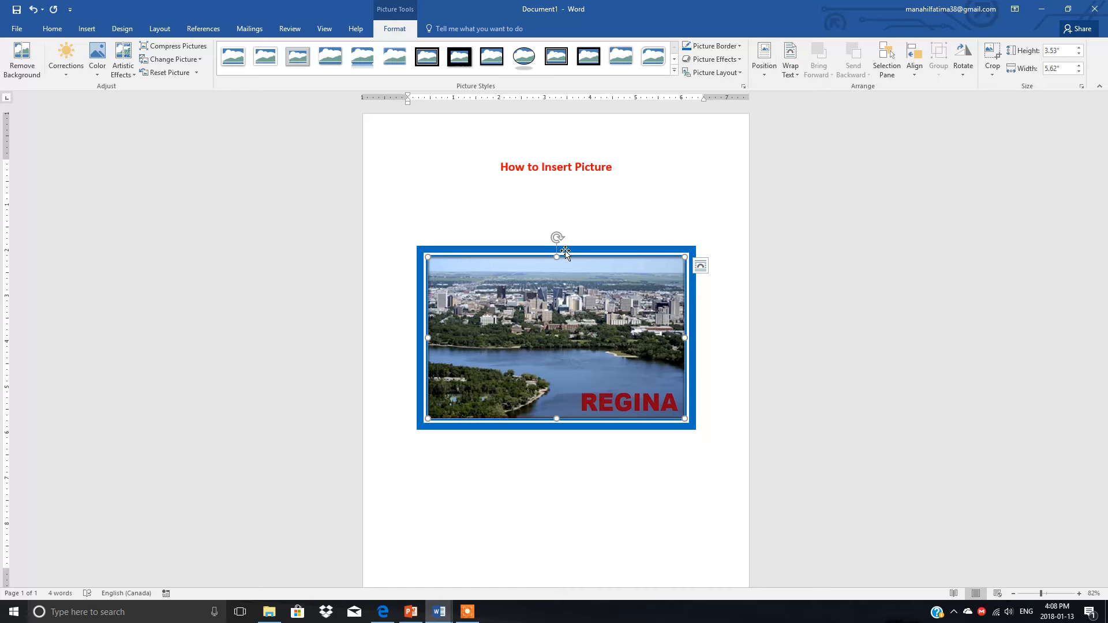
{"action": "left_click", "coordinate": [740, 46]}
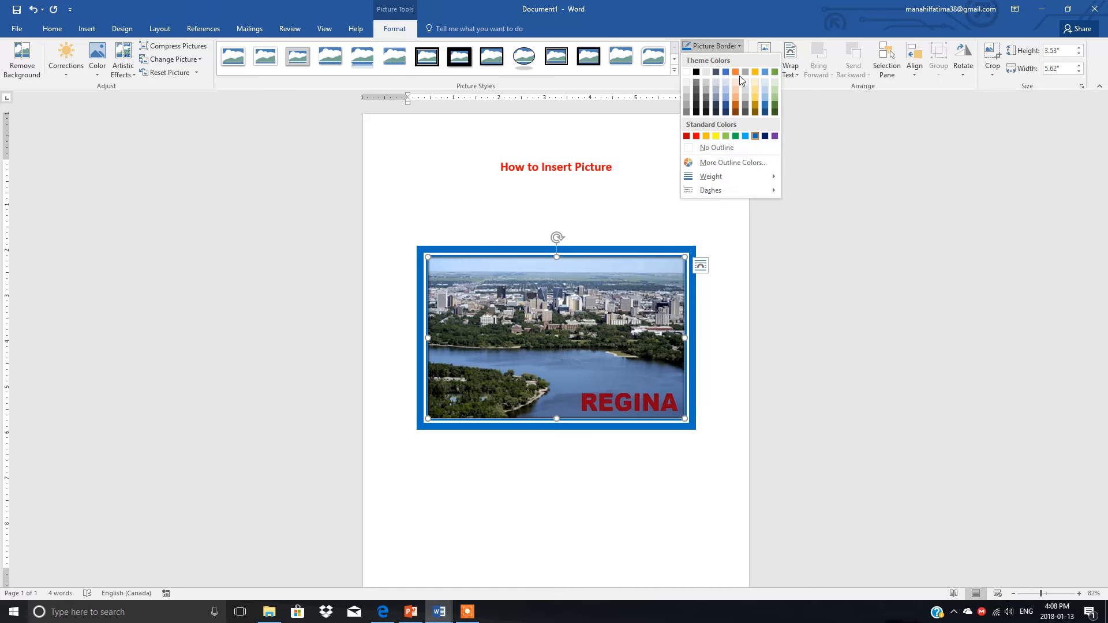
{"action": "mouse_move", "coordinate": [761, 180]}
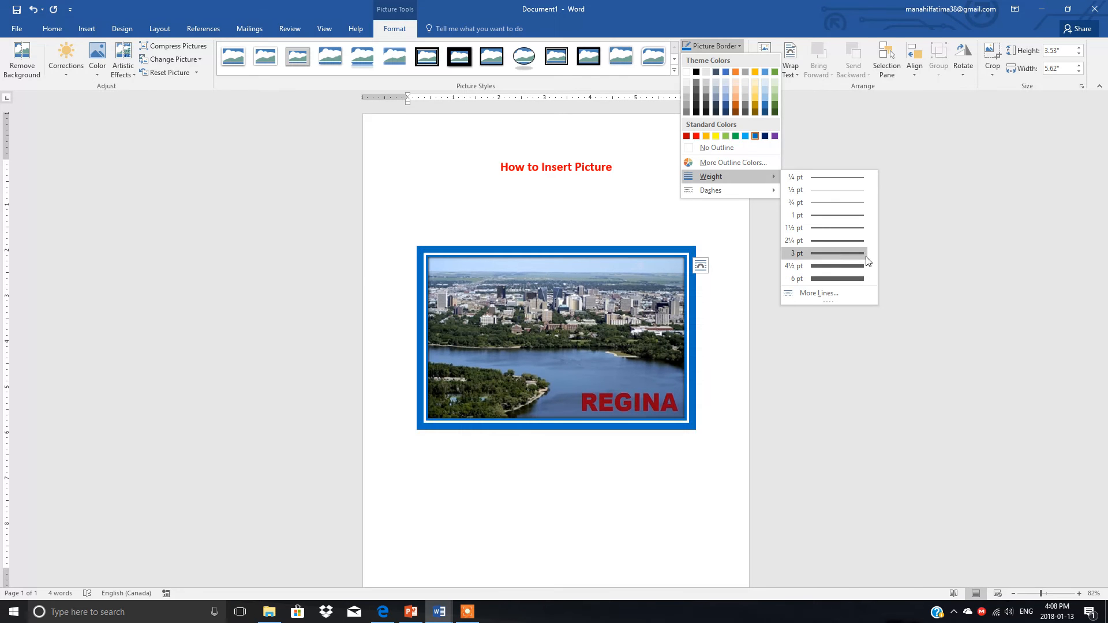
{"action": "left_click", "coordinate": [831, 266]}
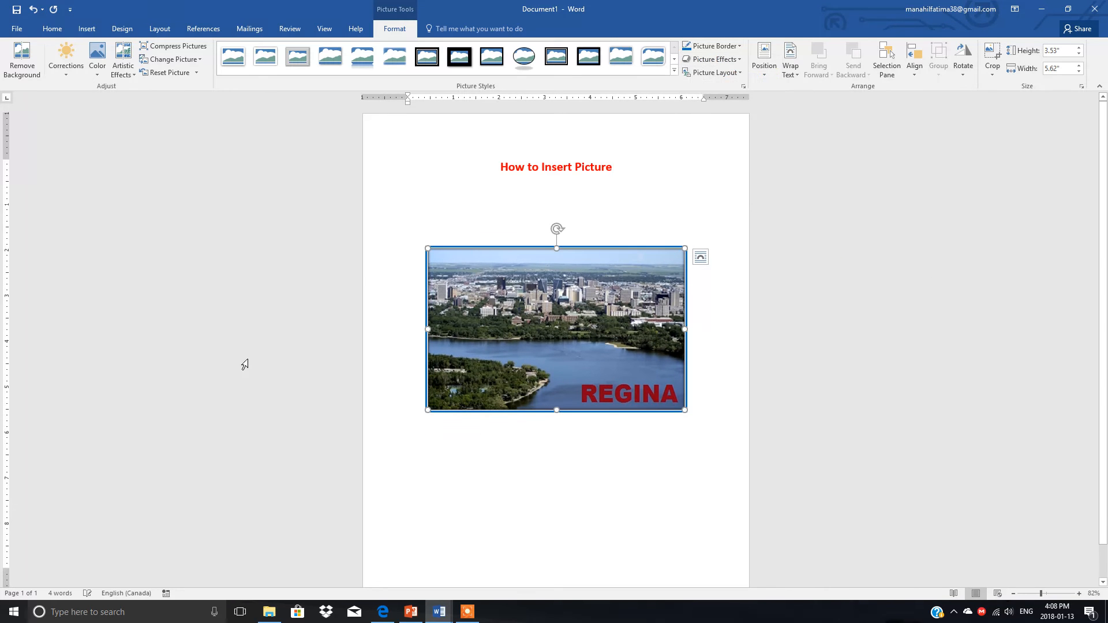
Give the picture a Perspective: Lower Left shadow after previewing the preset effects
{"action": "left_click", "coordinate": [742, 62]}
{"action": "mouse_move", "coordinate": [744, 80]}
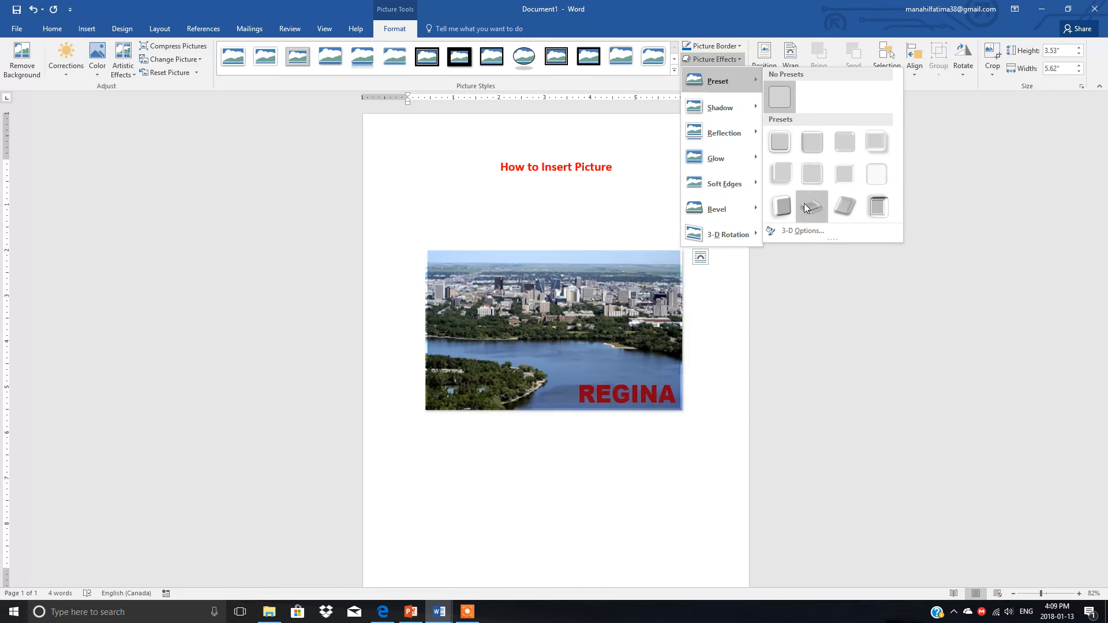
{"action": "mouse_move", "coordinate": [728, 108]}
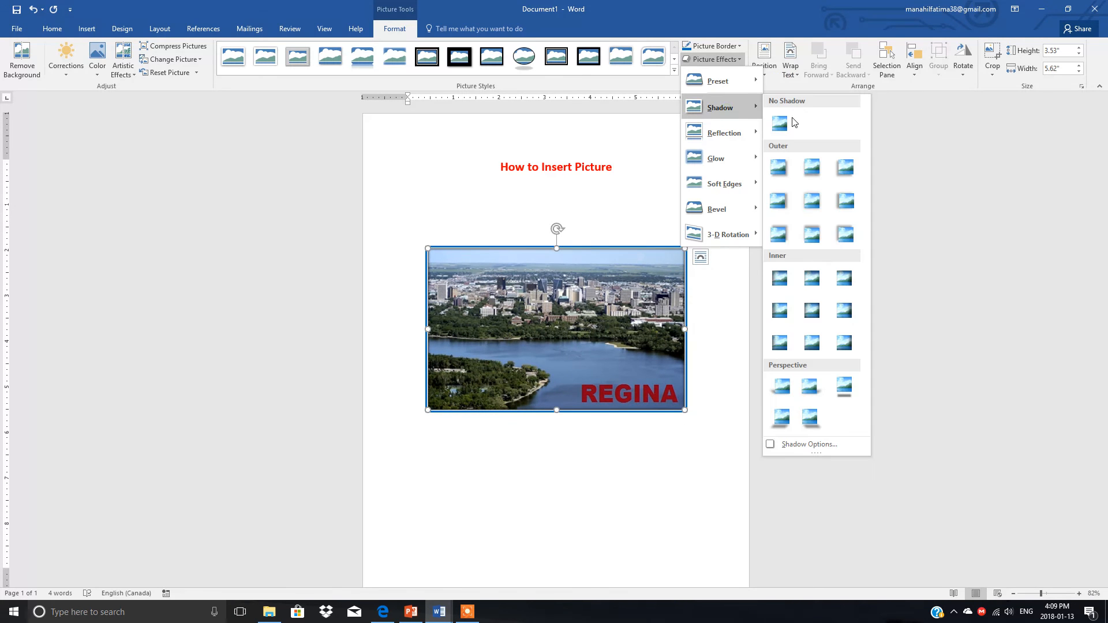
{"action": "left_click", "coordinate": [785, 415]}
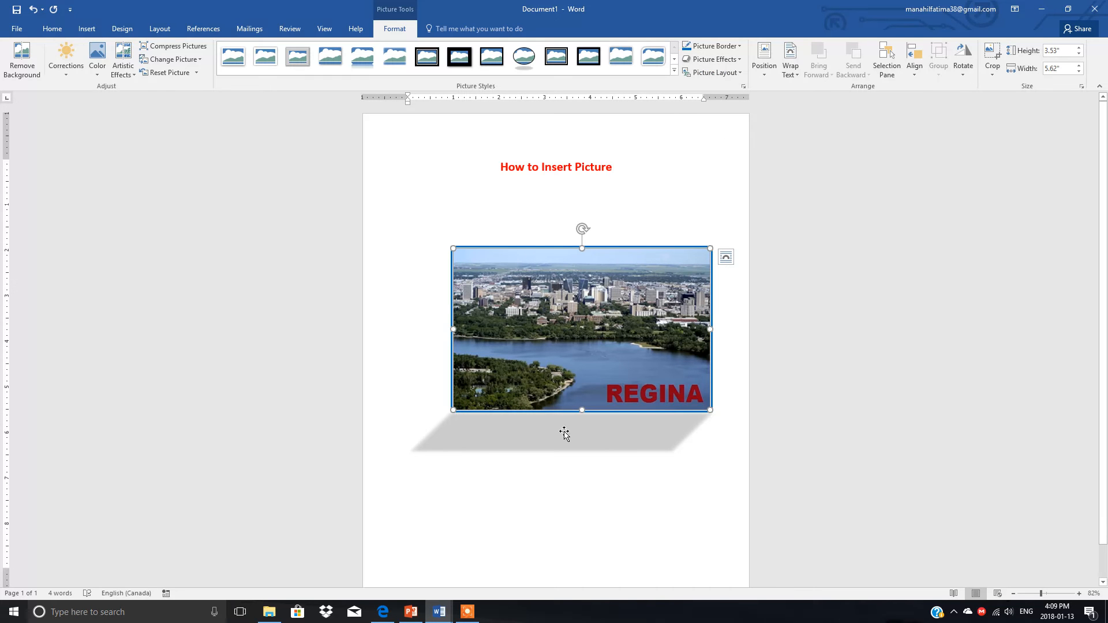
Apply the largest blue glow variation to the picture and preview the soft edge variations without choosing one
{"action": "left_click", "coordinate": [739, 58]}
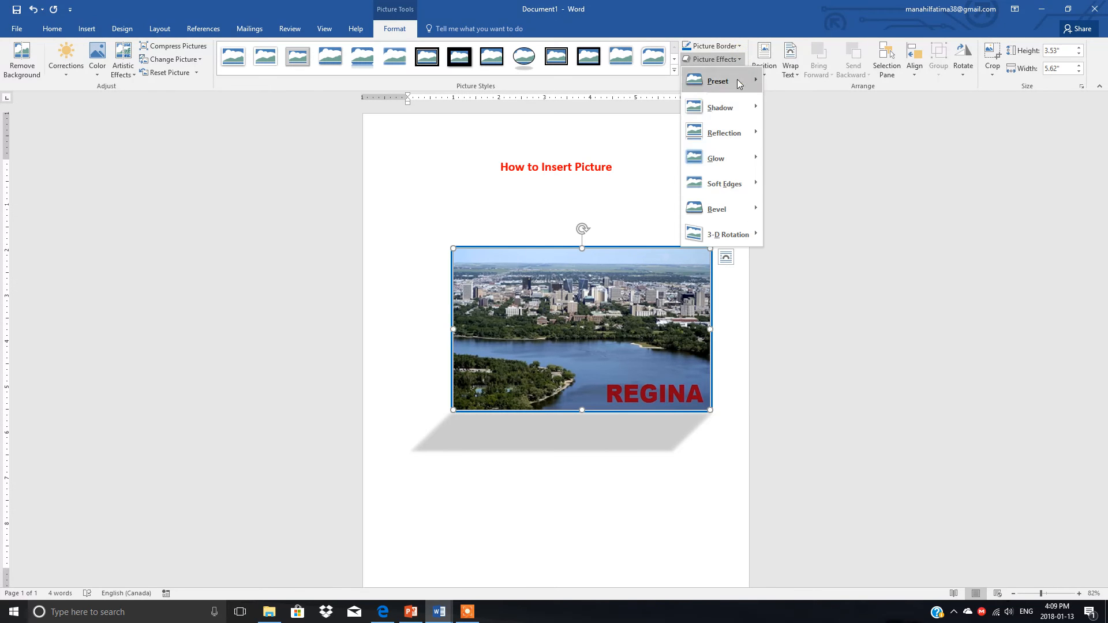
{"action": "mouse_move", "coordinate": [716, 159]}
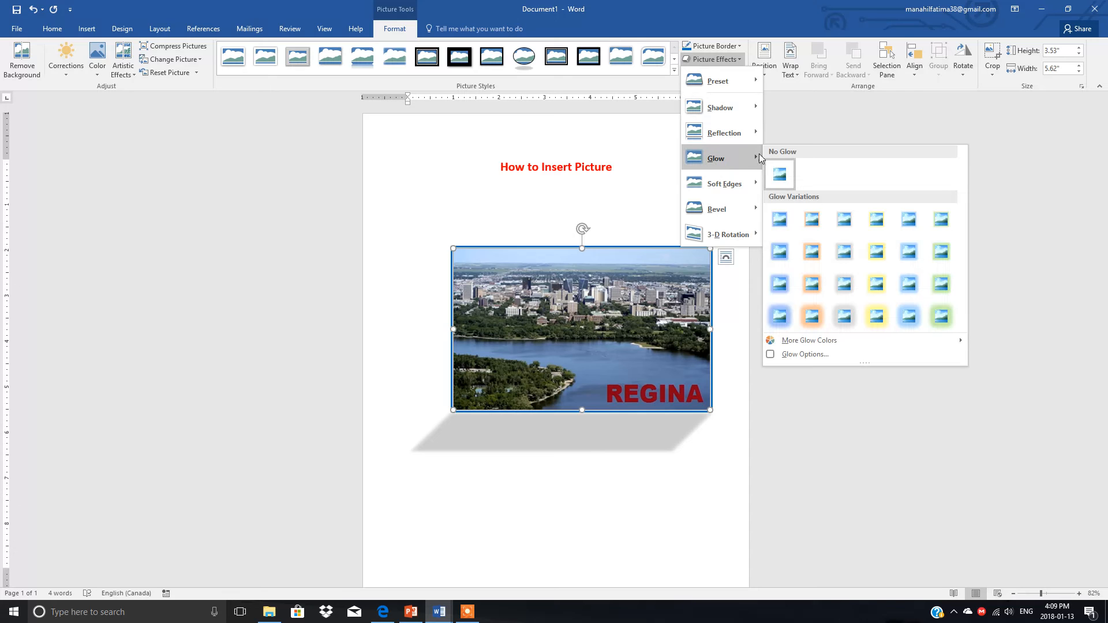
{"action": "left_click", "coordinate": [778, 319]}
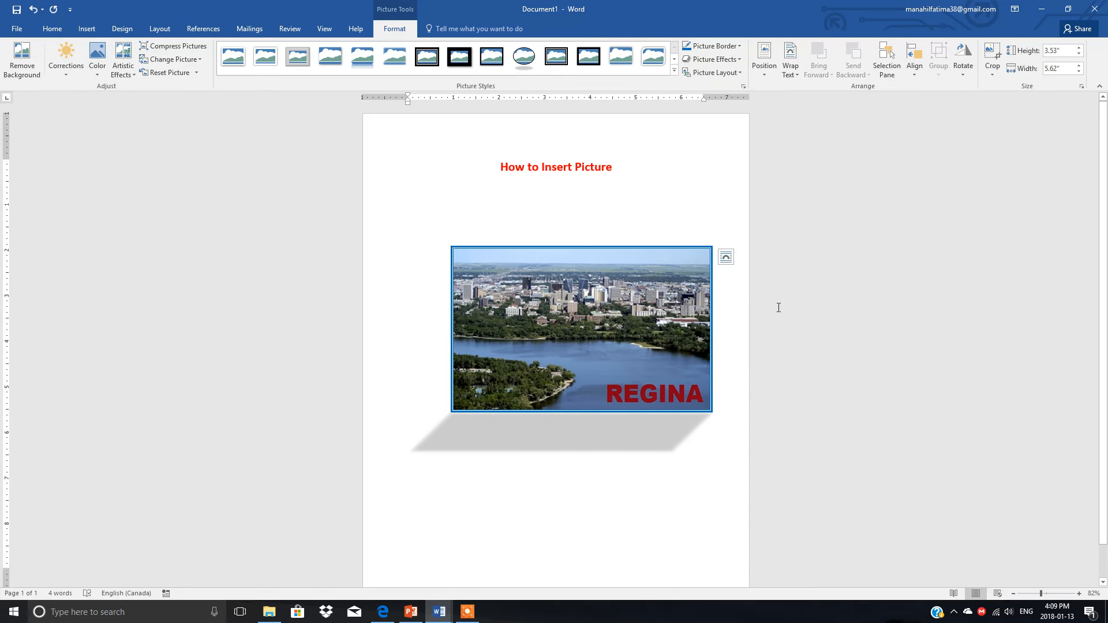
{"action": "left_click", "coordinate": [741, 62]}
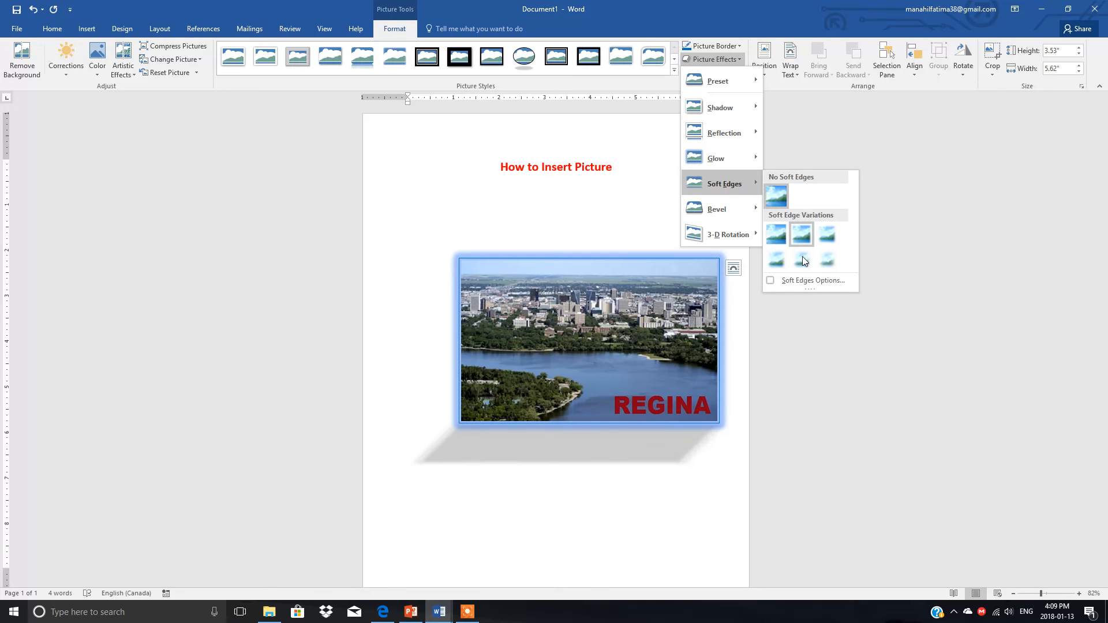
{"action": "left_click", "coordinate": [635, 203]}
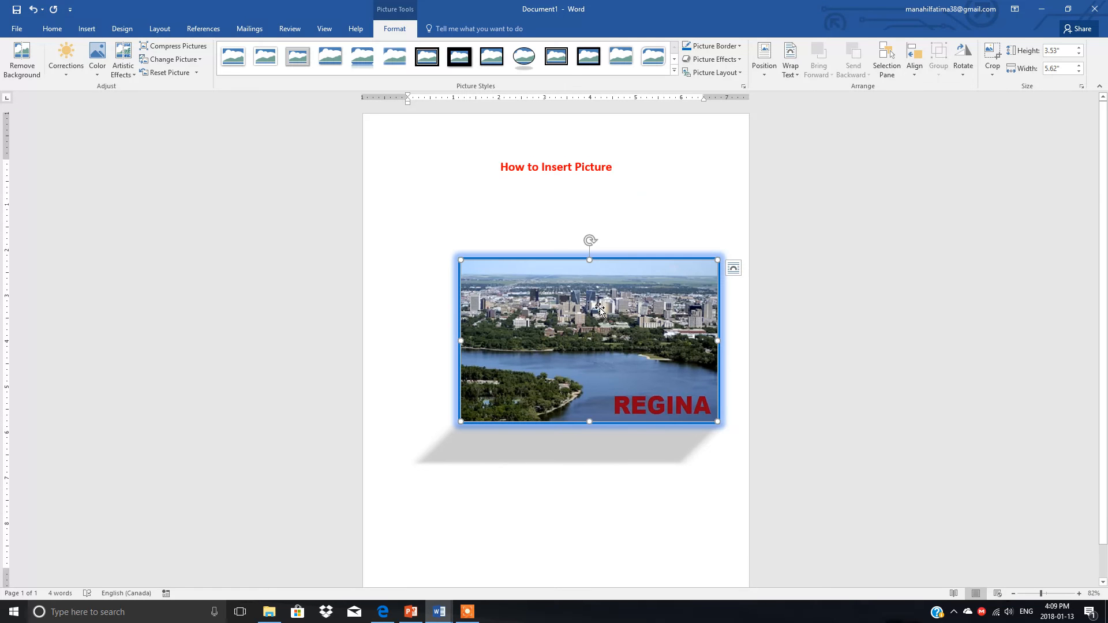
Open the color saturation, tone and recolor choices for the picture
{"action": "left_click", "coordinate": [98, 72]}
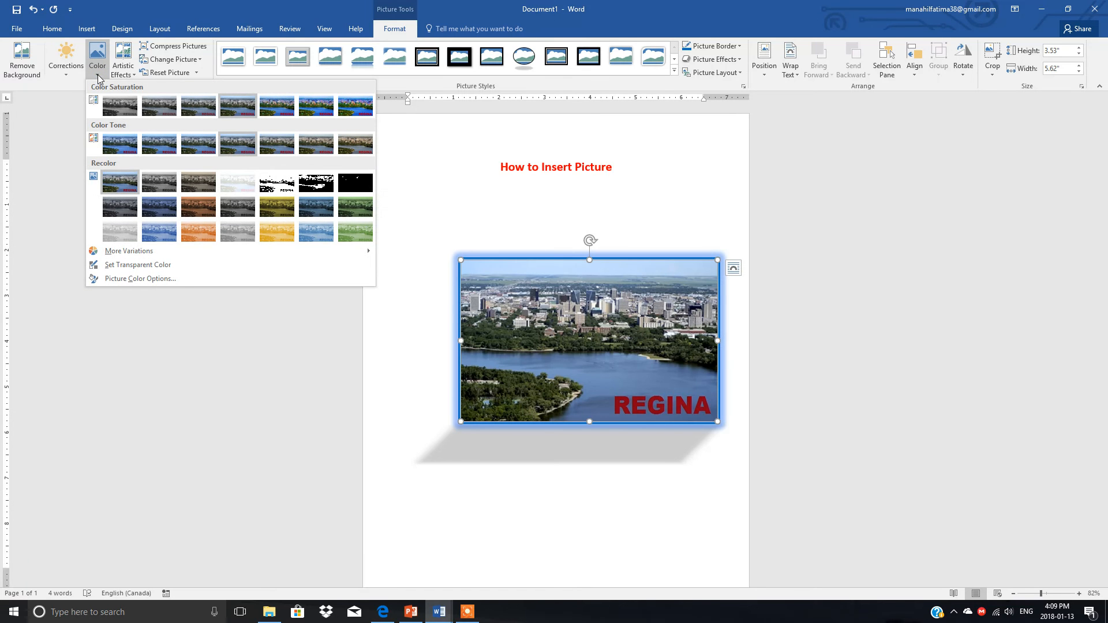